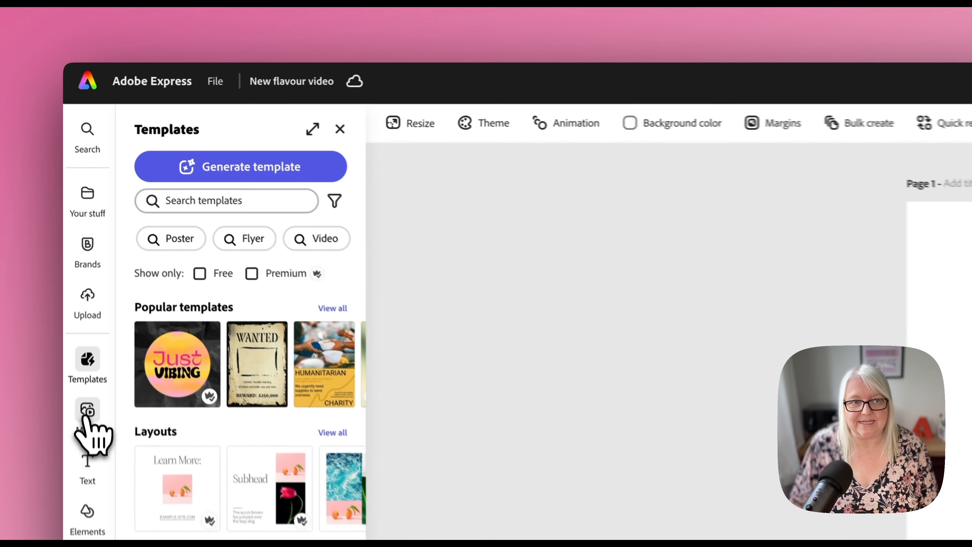
- Search the stock videos for "iced coffee" and browse the clips
{"action": "left_click", "coordinate": [75, 240]}
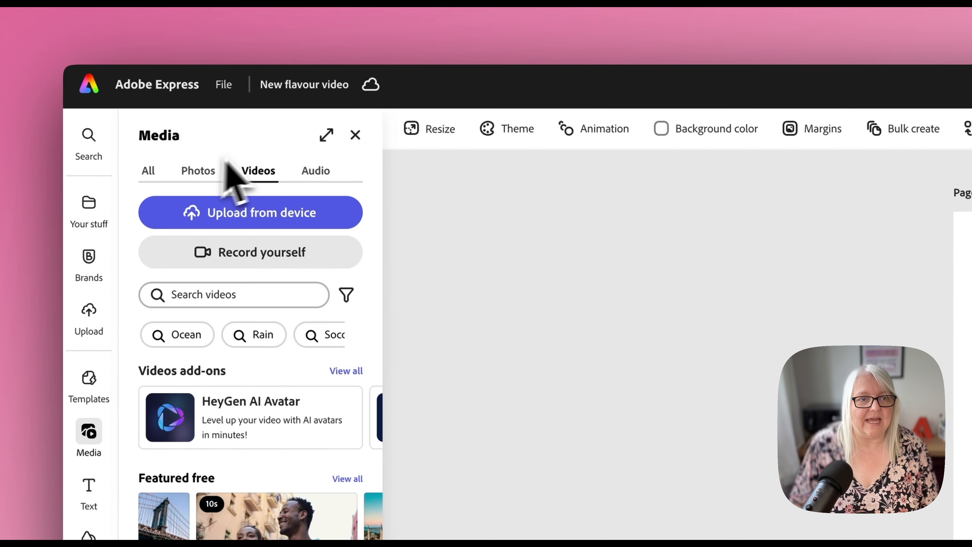
{"action": "left_click", "coordinate": [248, 303]}
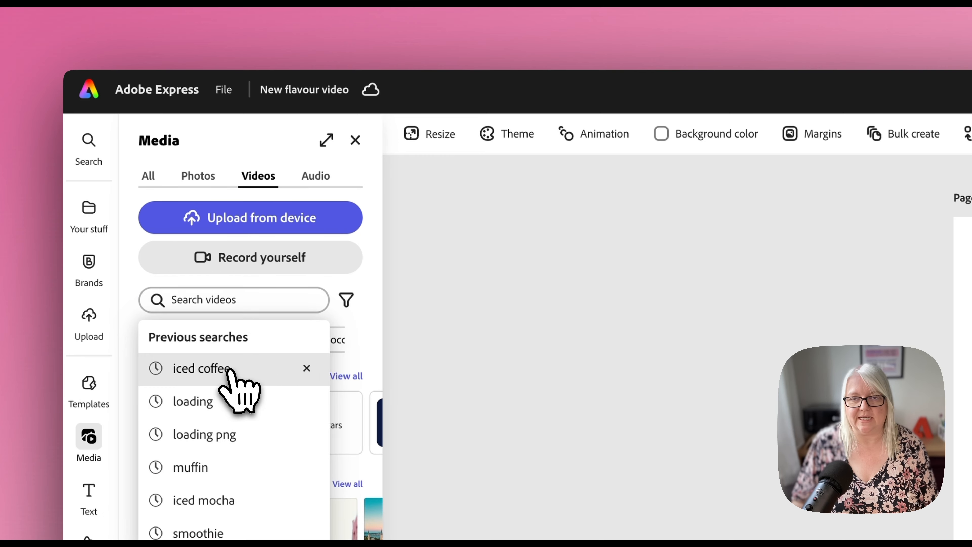
{"action": "left_click", "coordinate": [225, 380]}
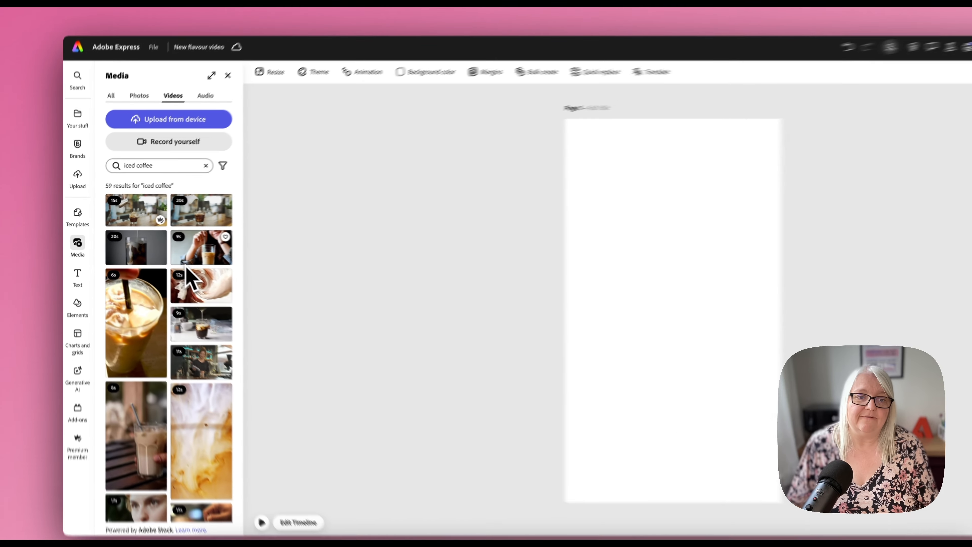
{"action": "scroll", "coordinate": [281, 476], "scroll_direction": "down", "scroll_amount": 1}
{"action": "scroll", "coordinate": [166, 258], "scroll_direction": "down", "scroll_amount": 4}
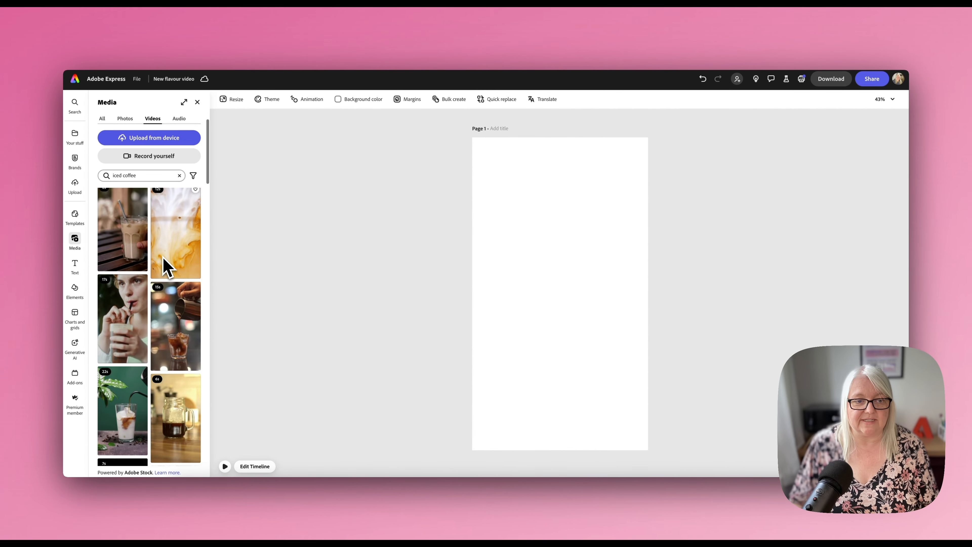
{"action": "scroll", "coordinate": [165, 258], "scroll_direction": "up", "scroll_amount": 5}
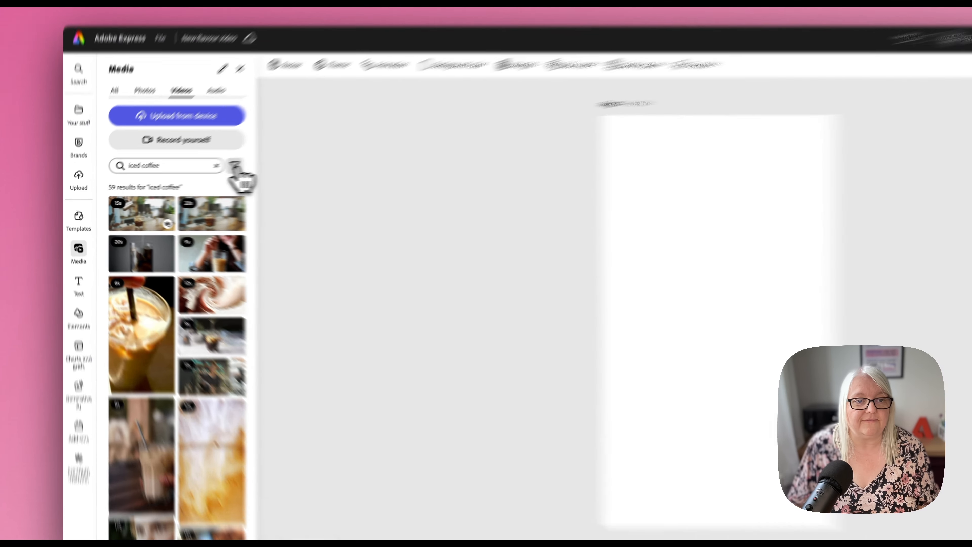
- Filter the video results to vertical orientation and add the clip of a tall glass of iced black coffee to the page
{"action": "left_click", "coordinate": [193, 176]}
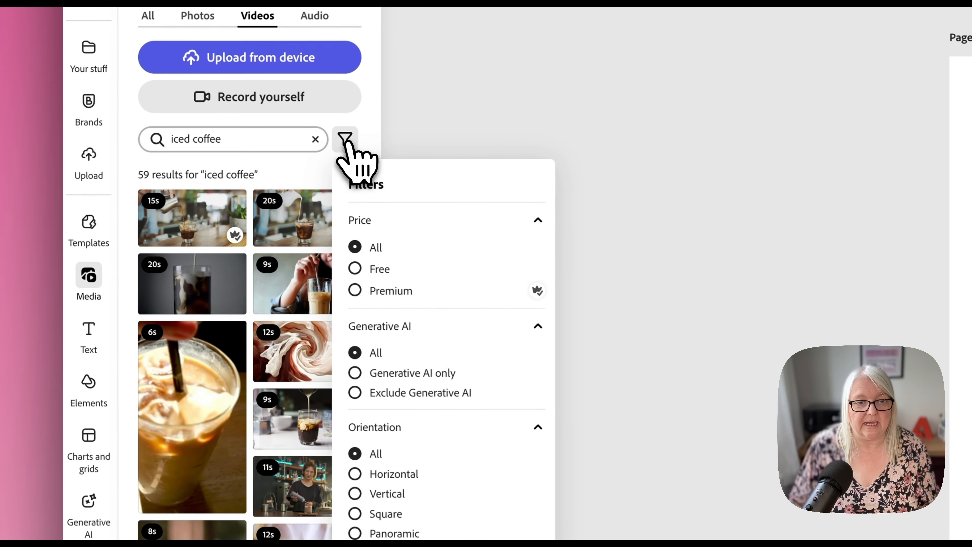
{"action": "left_click", "coordinate": [356, 491]}
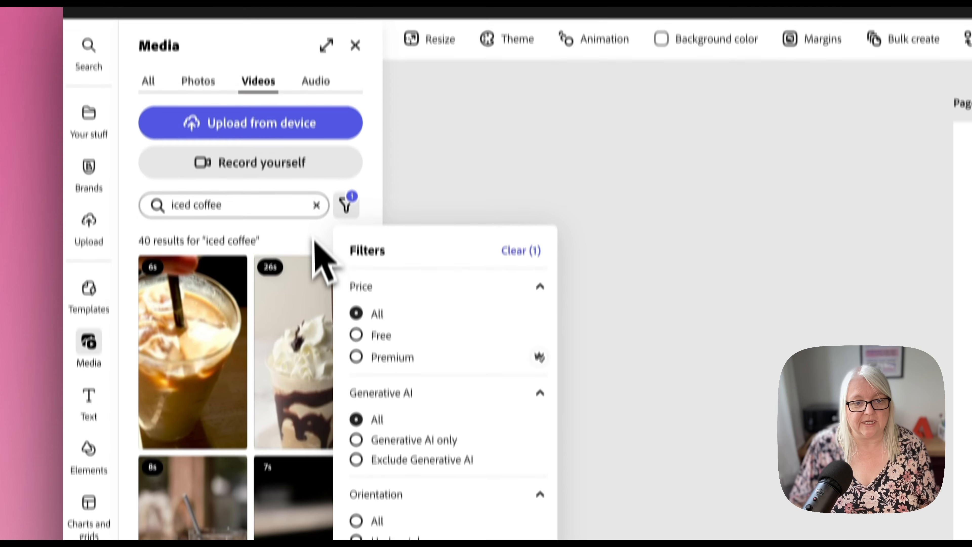
{"action": "left_click", "coordinate": [314, 82]}
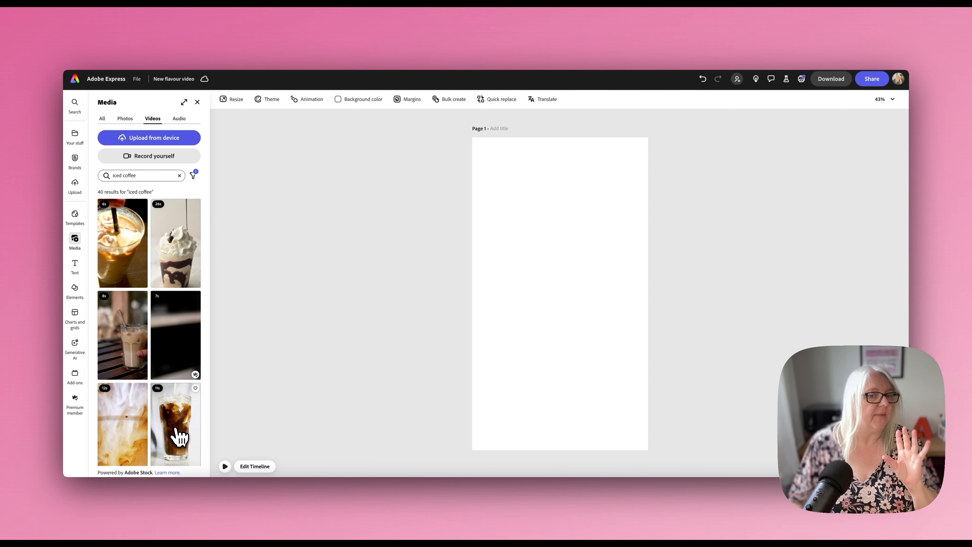
{"action": "left_click", "coordinate": [178, 435]}
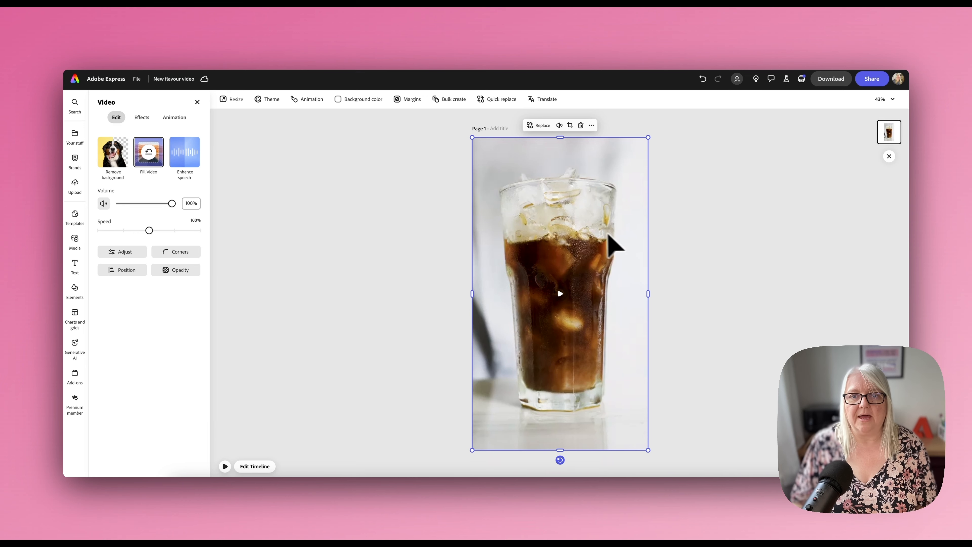
- Duplicate the iced coffee video and align the copy over the original
{"action": "mouse_move", "coordinate": [598, 229]}
{"action": "left_mouse_down"}
{"action": "mouse_move", "coordinate": [629, 246]}
{"action": "mouse_move", "coordinate": [598, 231]}
{"action": "left_mouse_up"}
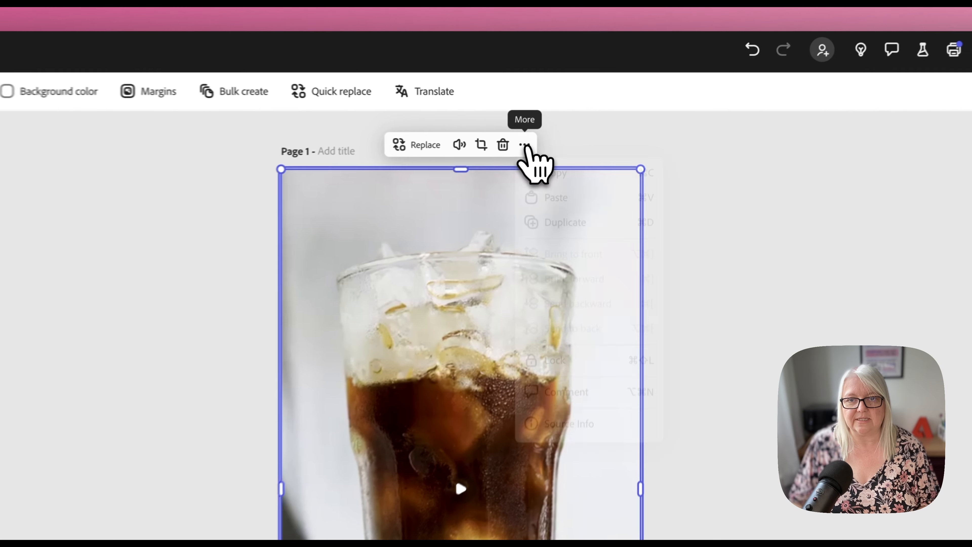
{"action": "left_click", "coordinate": [583, 128]}
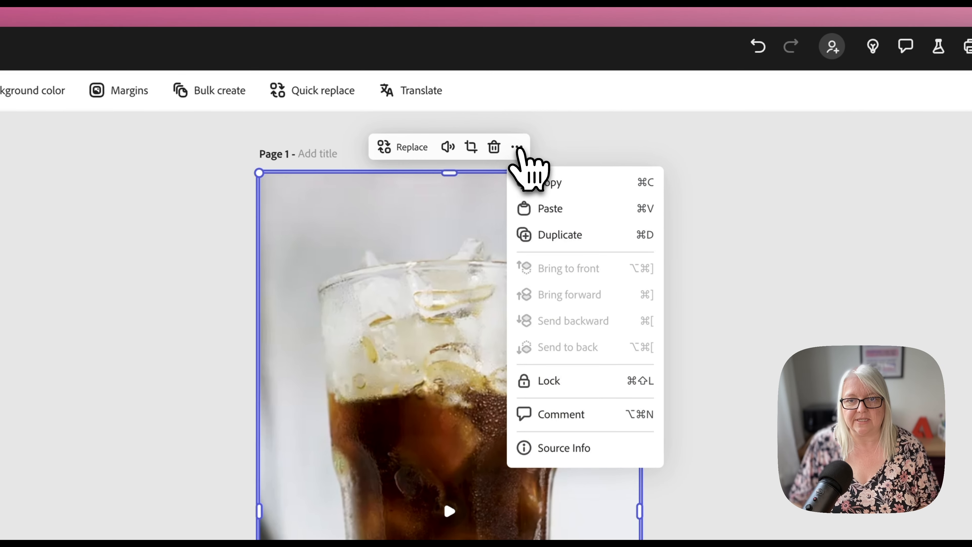
{"action": "left_click", "coordinate": [545, 235]}
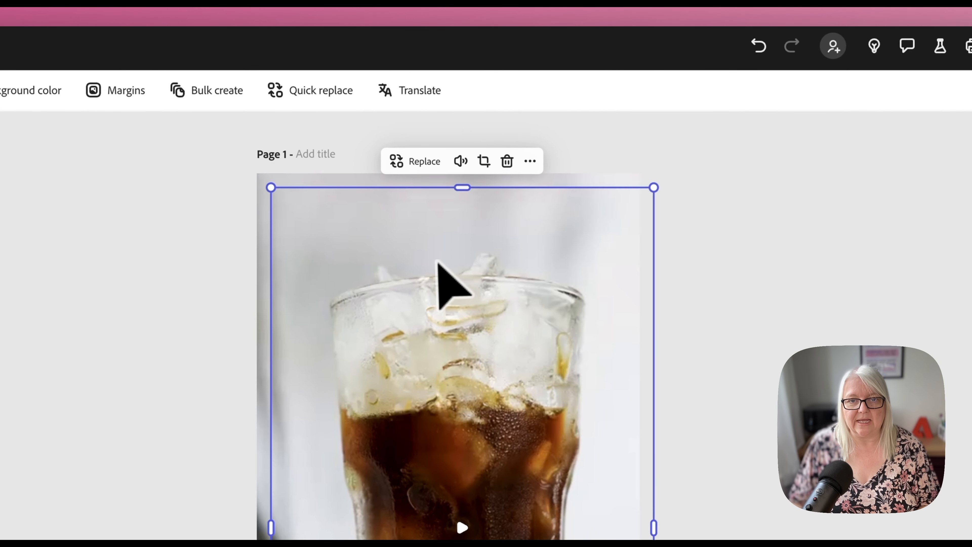
{"action": "mouse_move", "coordinate": [440, 282]}
{"action": "left_mouse_down"}
{"action": "mouse_move", "coordinate": [551, 269]}
{"action": "mouse_move", "coordinate": [441, 271]}
{"action": "left_mouse_up"}
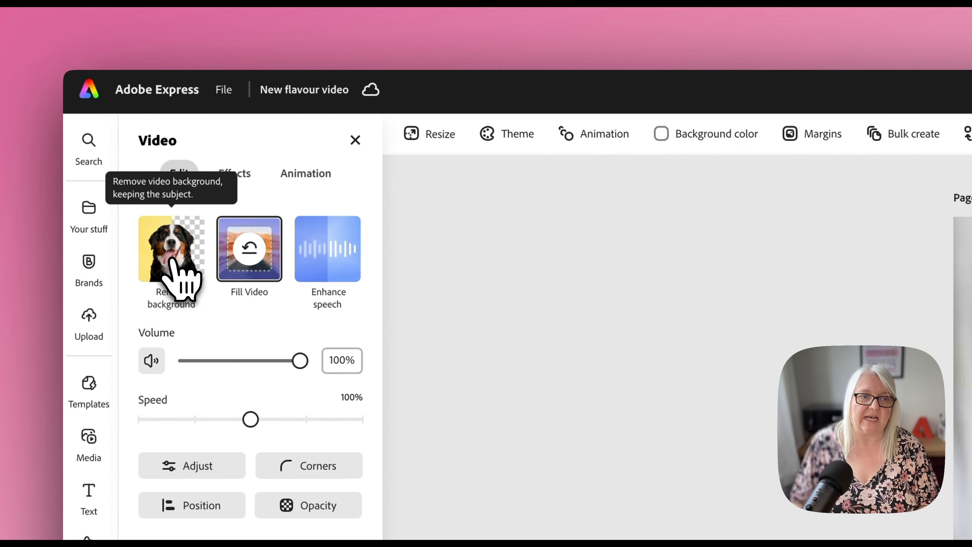
- Remove the background from the copied video and line the cutout glass up with the original
{"action": "left_click", "coordinate": [174, 270]}
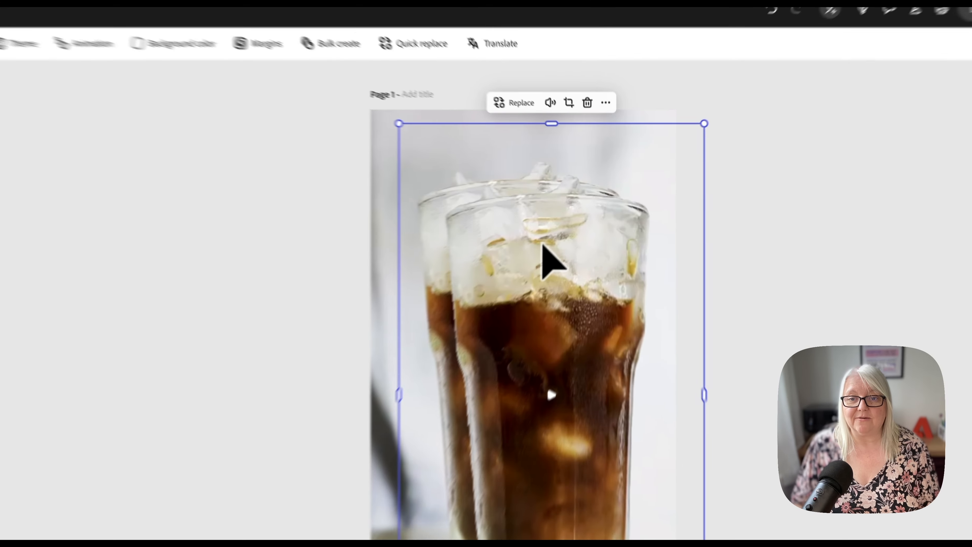
{"action": "left_click_drag", "start_coordinate": [573, 219], "coordinate": [553, 245]}
{"action": "left_click_drag", "start_coordinate": [492, 323], "coordinate": [491, 242]}
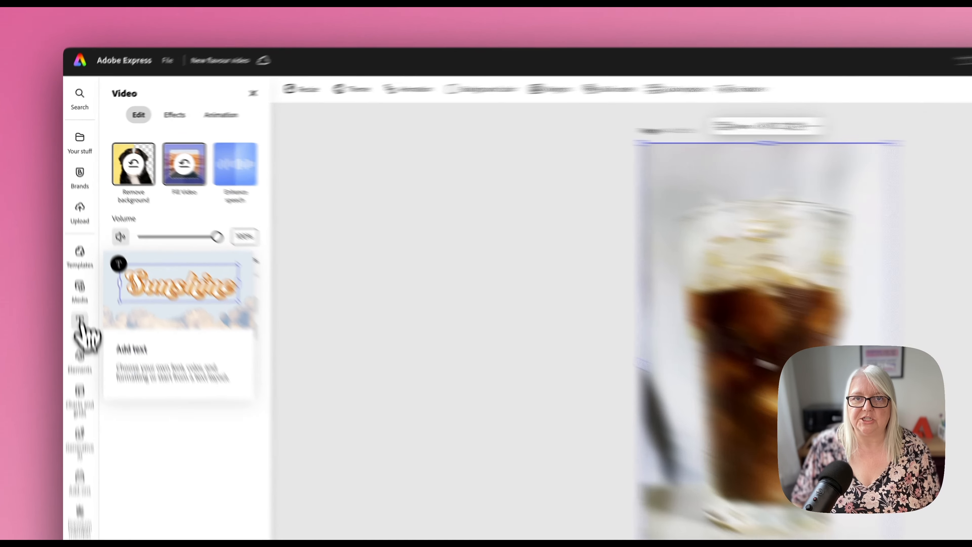
- Add a text box in the Synthemesc Regular font containing the word "NEW" repeated several times
{"action": "left_click", "coordinate": [80, 321]}
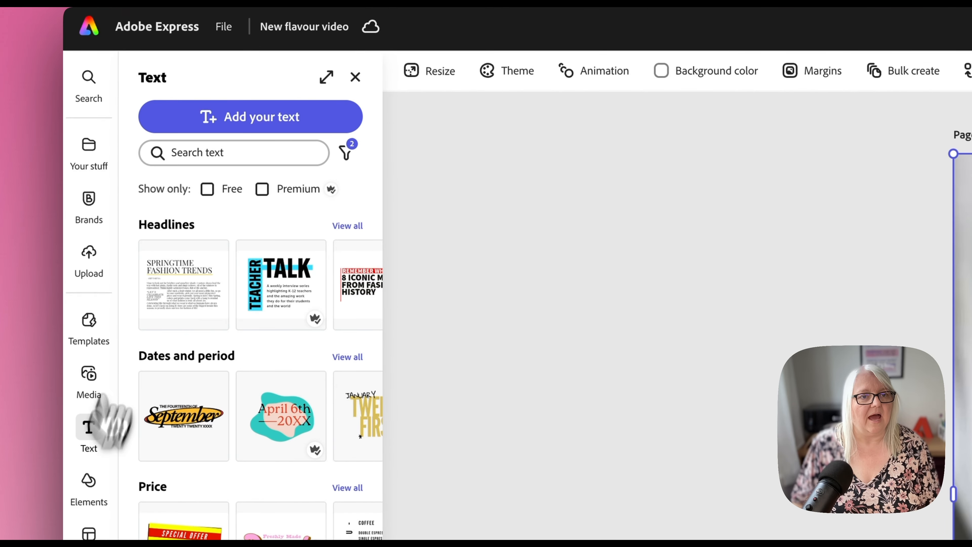
{"action": "left_click", "coordinate": [255, 121]}
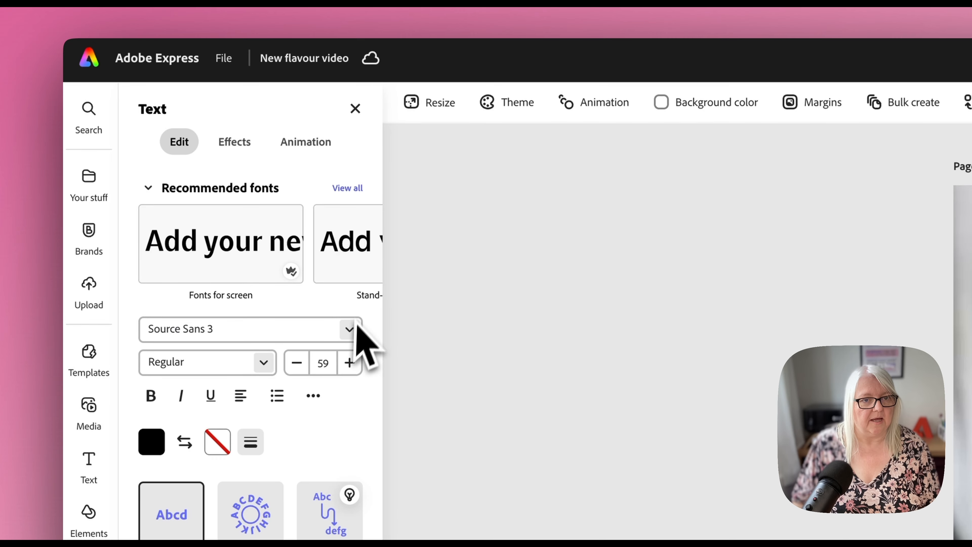
{"action": "left_click", "coordinate": [350, 329]}
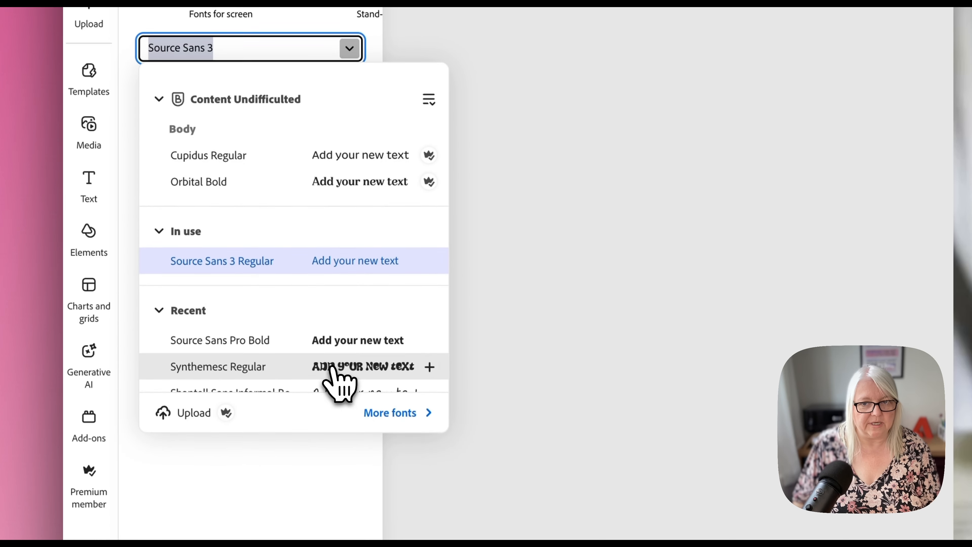
{"action": "left_click", "coordinate": [337, 368]}
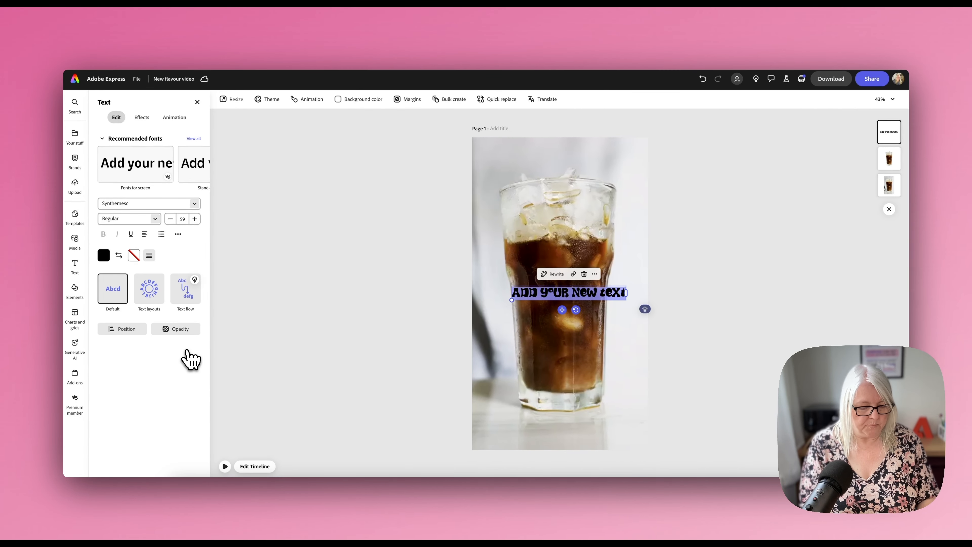
{"action": "type", "text": "NEW"}
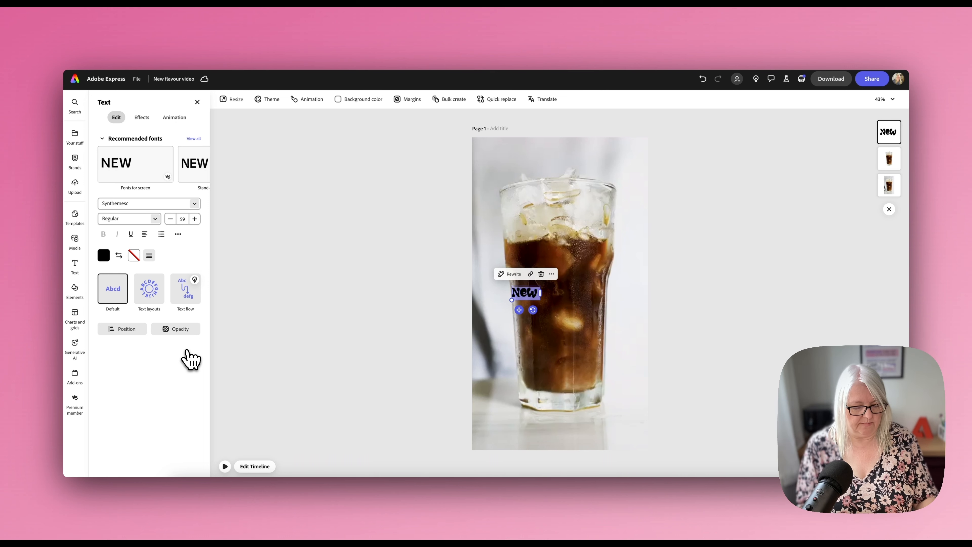
{"action": "type", "text": " NEW NEW"}
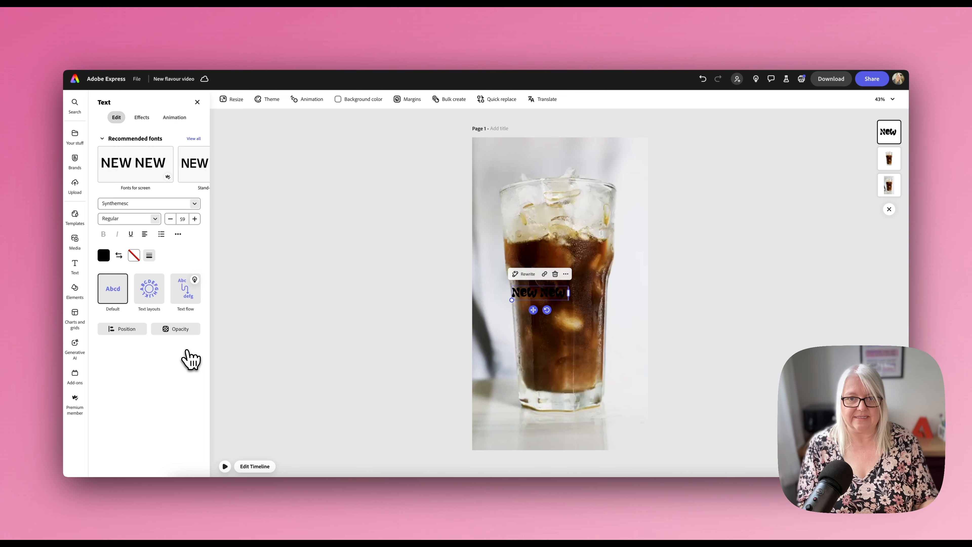
{"action": "type", "text": " NEW NEW"}
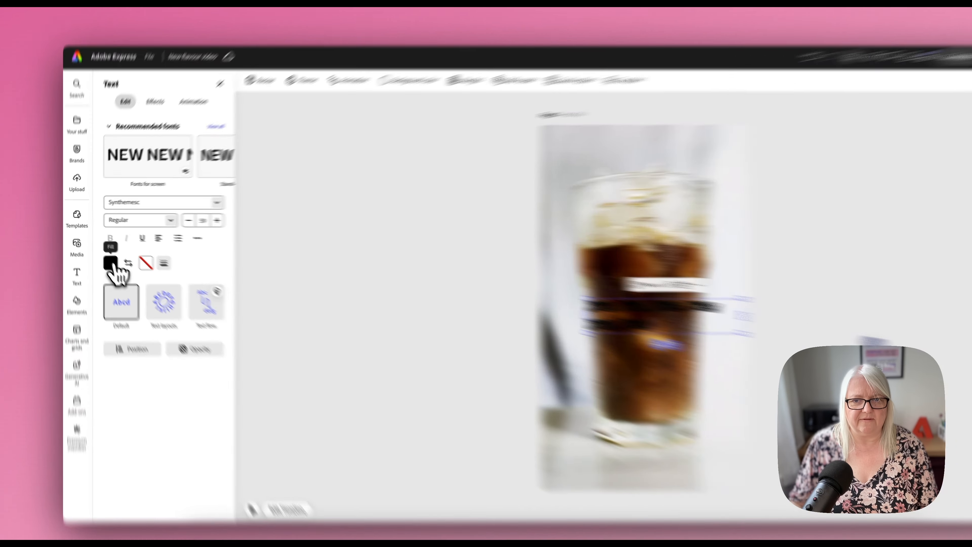
- Give the repeated NEW text a white fill and a black outline
{"action": "left_click", "coordinate": [104, 255]}
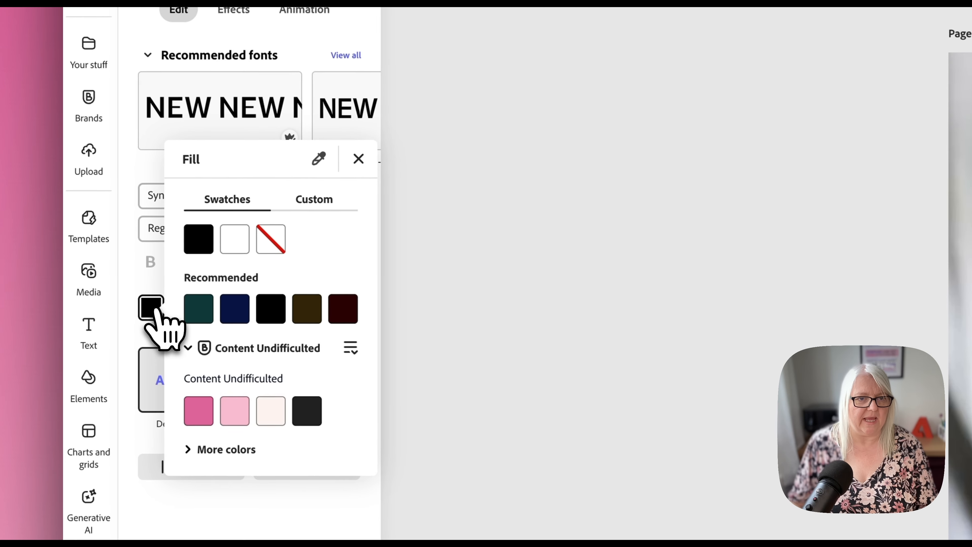
{"action": "left_click", "coordinate": [235, 242]}
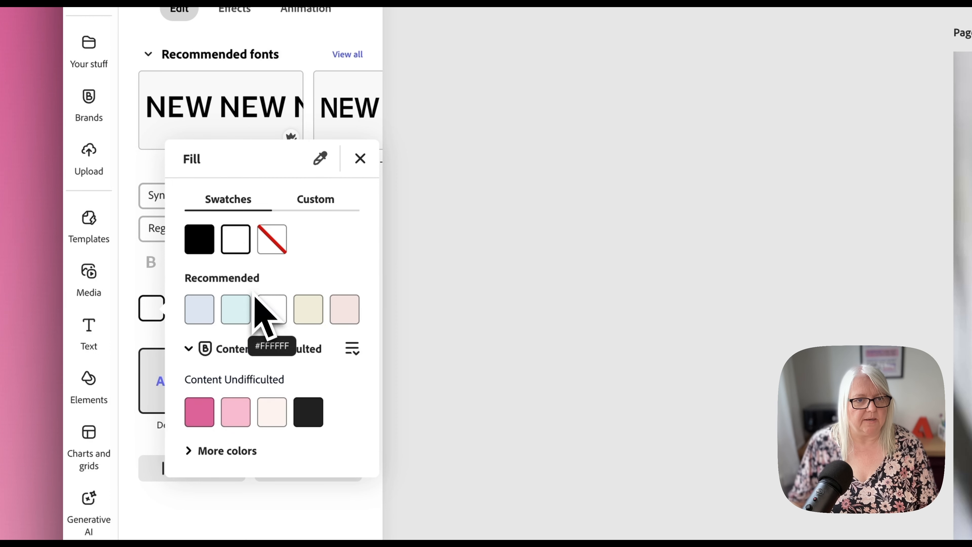
{"action": "left_click", "coordinate": [147, 300]}
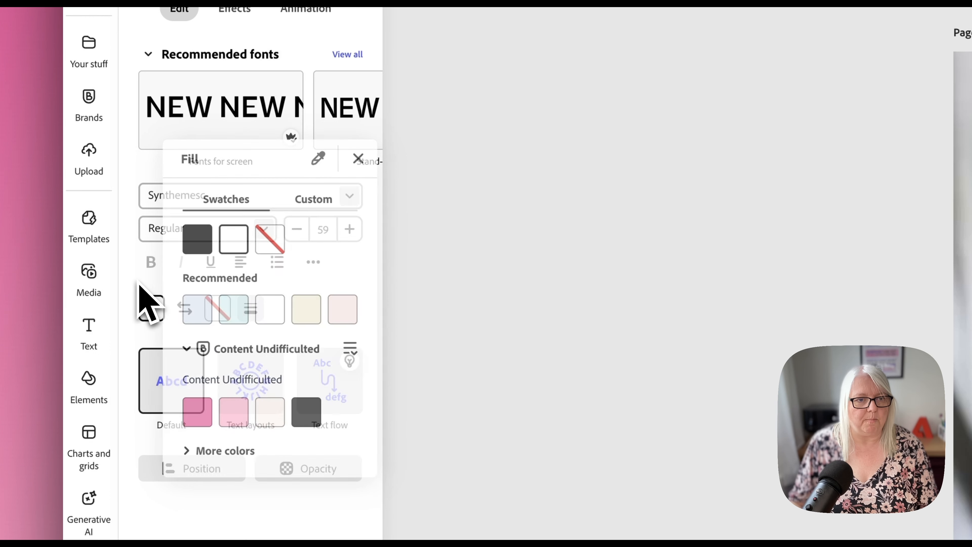
{"action": "left_click", "coordinate": [217, 308]}
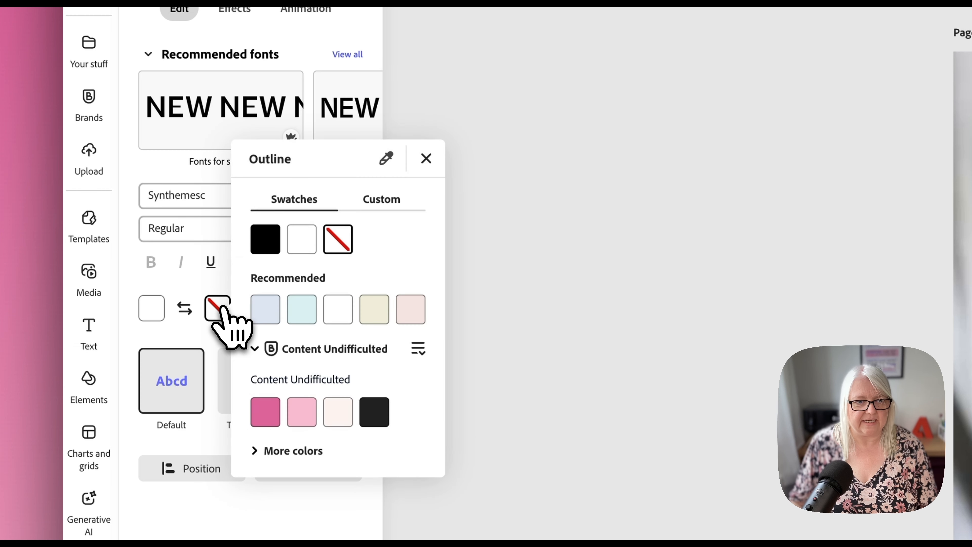
{"action": "left_click", "coordinate": [265, 241]}
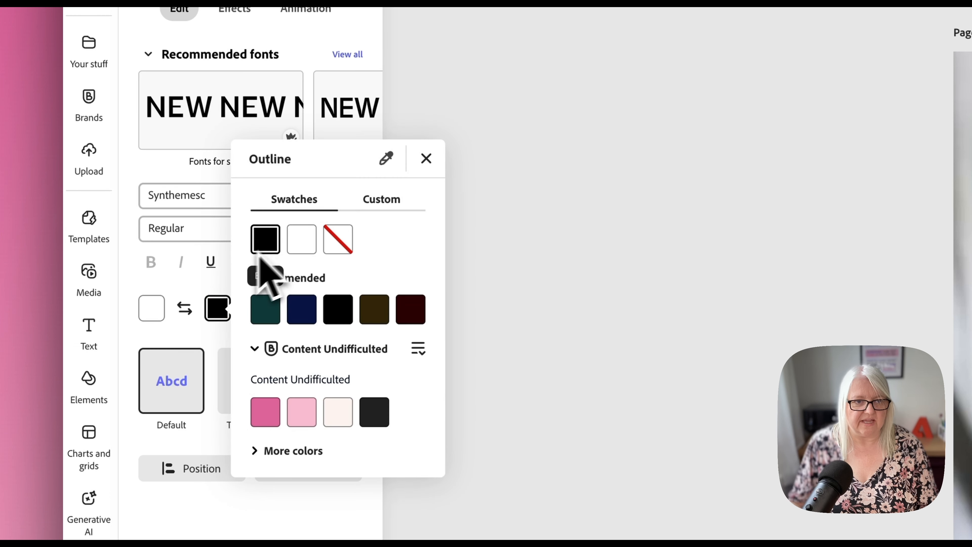
{"action": "left_click", "coordinate": [145, 286]}
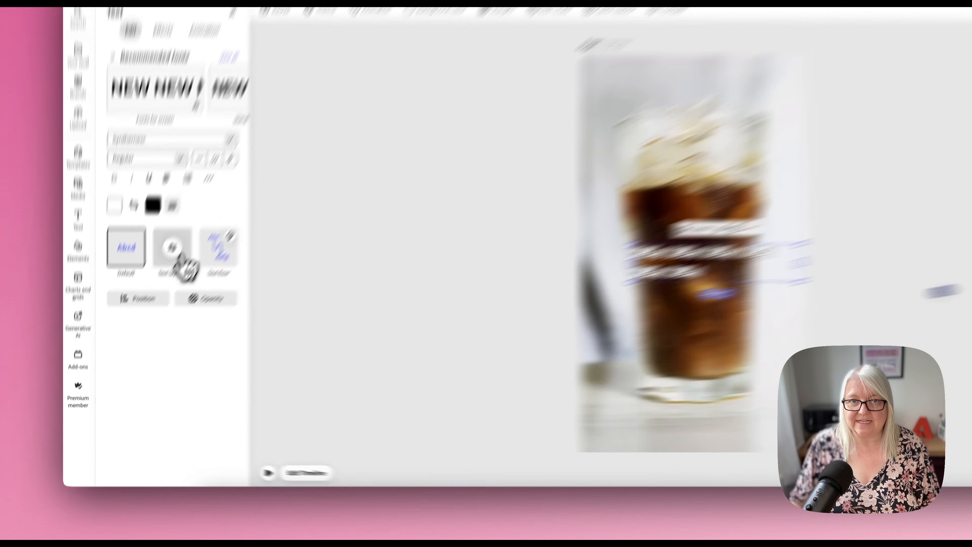
- Apply the Circle text layout and place the ring over the glass, enlarged to a font size of about 142
{"action": "left_click", "coordinate": [157, 295]}
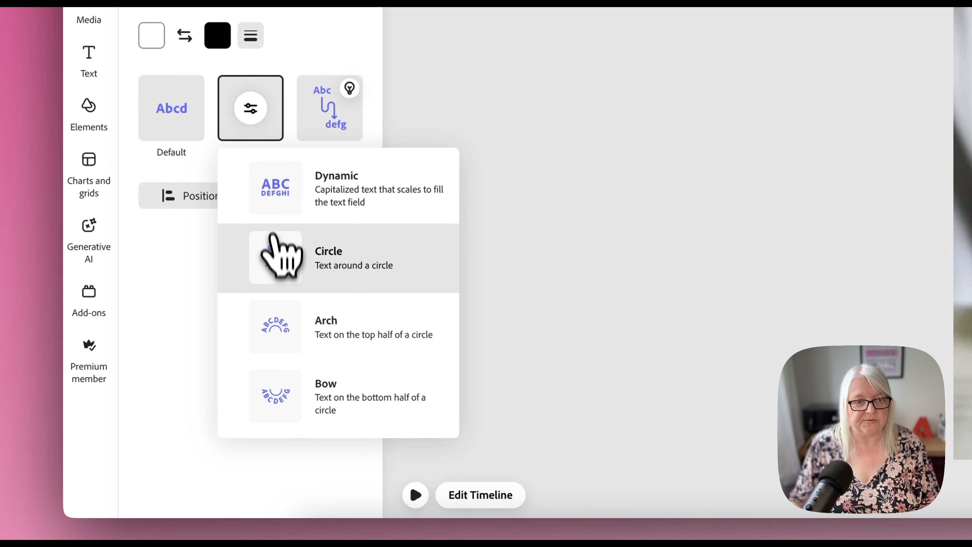
{"action": "left_click", "coordinate": [277, 270]}
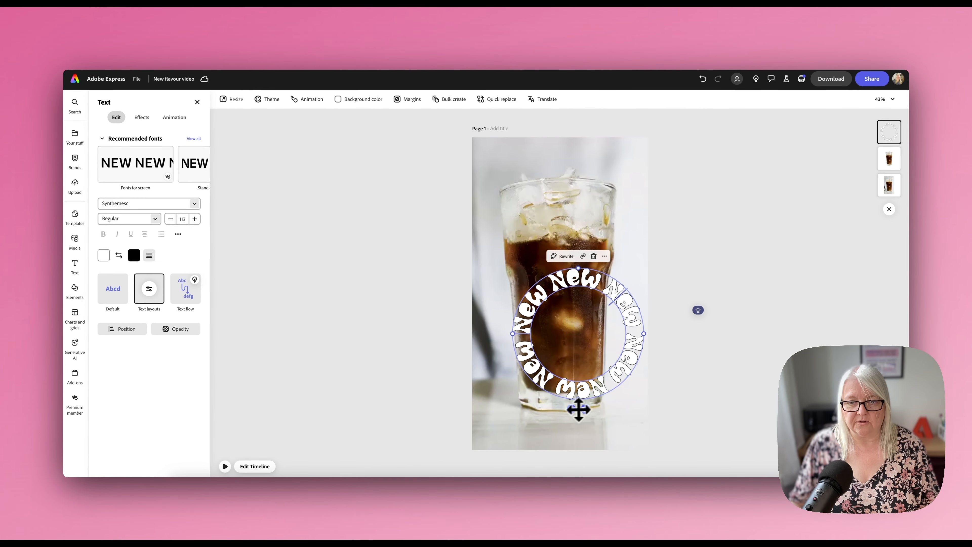
{"action": "left_click_drag", "start_coordinate": [571, 409], "coordinate": [553, 333]}
{"action": "left_click_drag", "start_coordinate": [495, 260], "coordinate": [478, 257]}
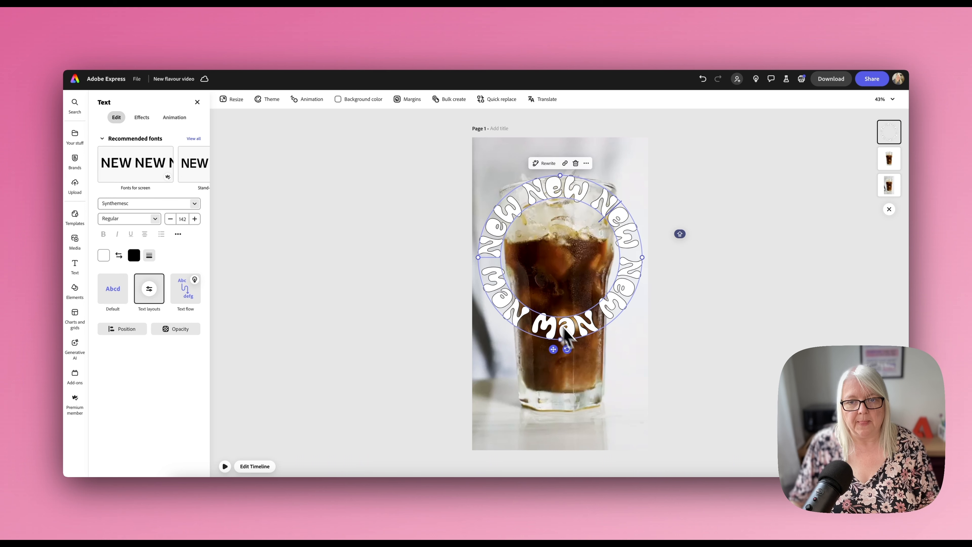
{"action": "left_click_drag", "start_coordinate": [553, 350], "coordinate": [552, 368]}
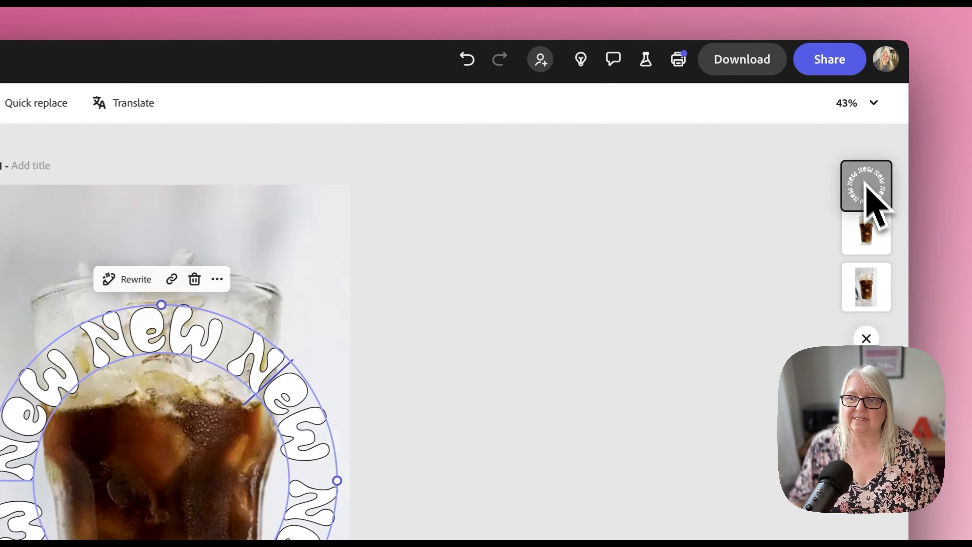
- Move the circular text layer between the cutout glass and the original video so the text runs behind the glass
{"action": "left_click_drag", "start_coordinate": [867, 184], "coordinate": [866, 235]}
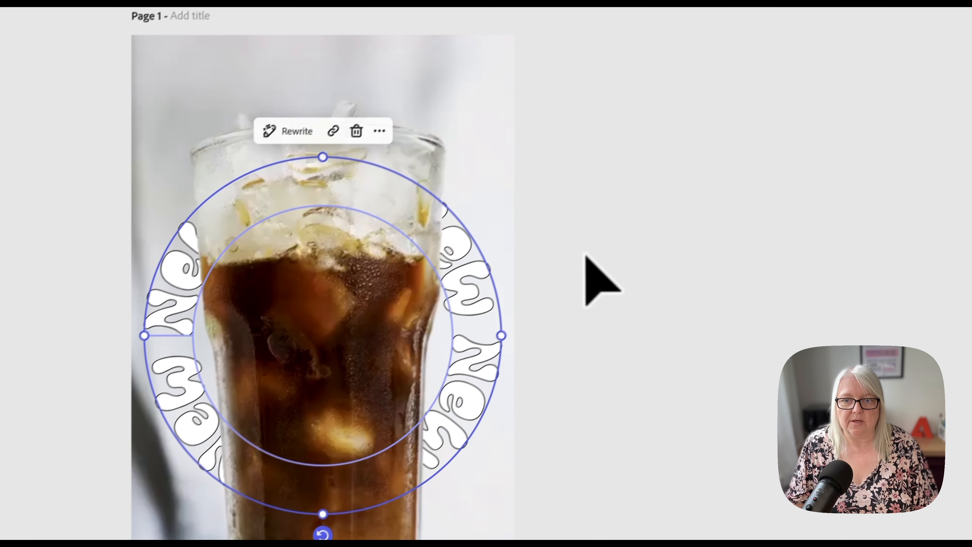
{"action": "left_click", "coordinate": [392, 405]}
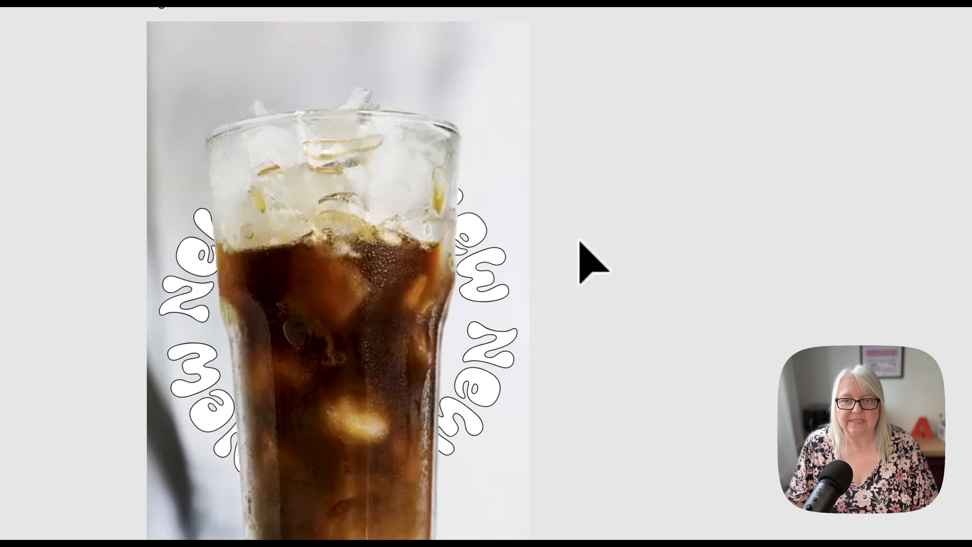
{"action": "left_click", "coordinate": [319, 300]}
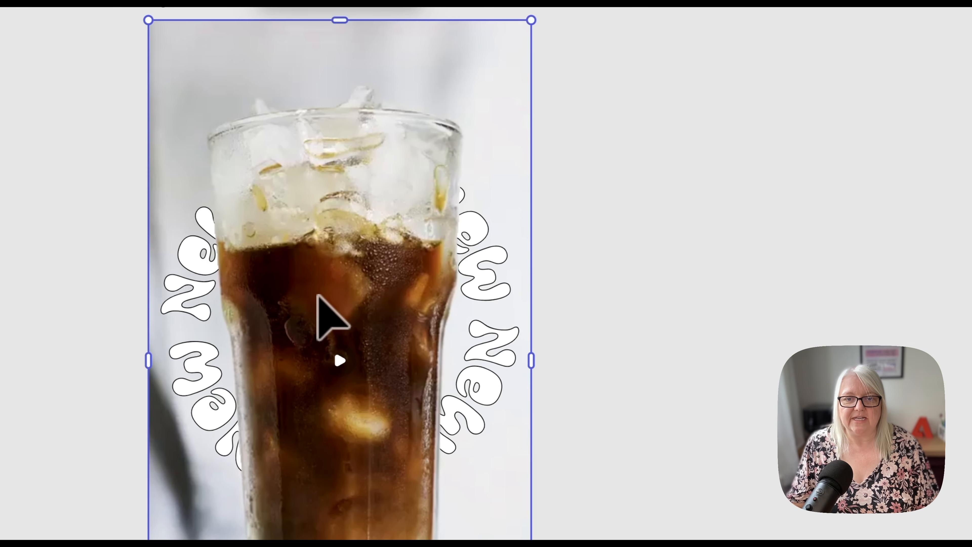
- Crop the cutout glass video from its lower edge to about half height so the lower NEW text passes in front
{"action": "mouse_move", "coordinate": [319, 300]}
{"action": "left_mouse_down"}
{"action": "mouse_move", "coordinate": [423, 289]}
{"action": "mouse_move", "coordinate": [345, 307]}
{"action": "mouse_move", "coordinate": [320, 294]}
{"action": "left_mouse_up"}
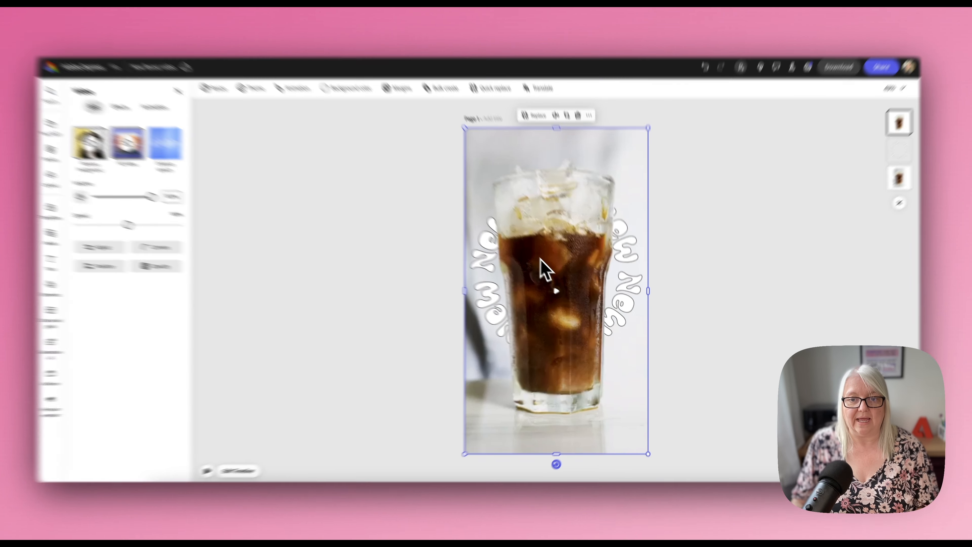
{"action": "mouse_move", "coordinate": [541, 261]}
{"action": "left_mouse_down"}
{"action": "mouse_move", "coordinate": [580, 256]}
{"action": "mouse_move", "coordinate": [544, 255]}
{"action": "left_mouse_up"}
{"action": "left_click_drag", "start_coordinate": [429, 139], "coordinate": [427, 142]}
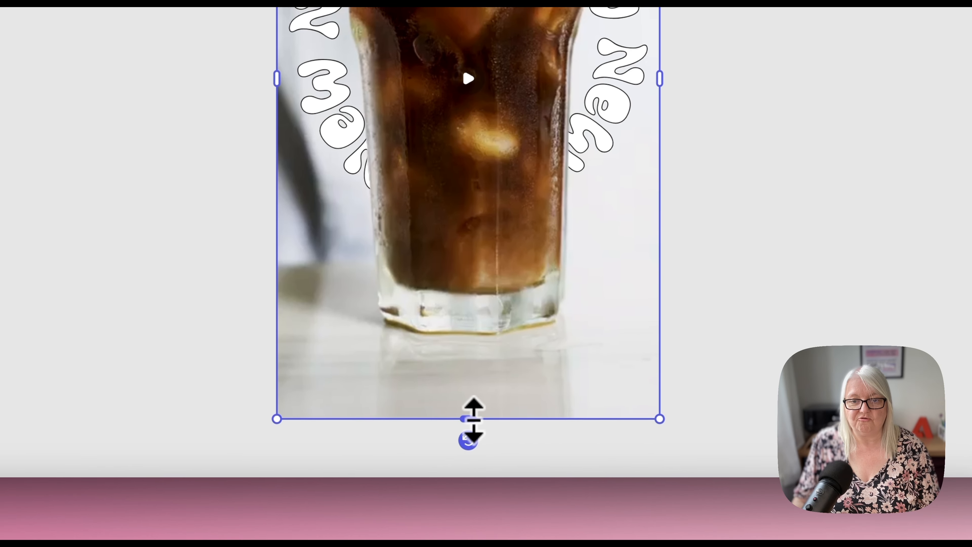
{"action": "left_click_drag", "start_coordinate": [471, 419], "coordinate": [469, 78]}
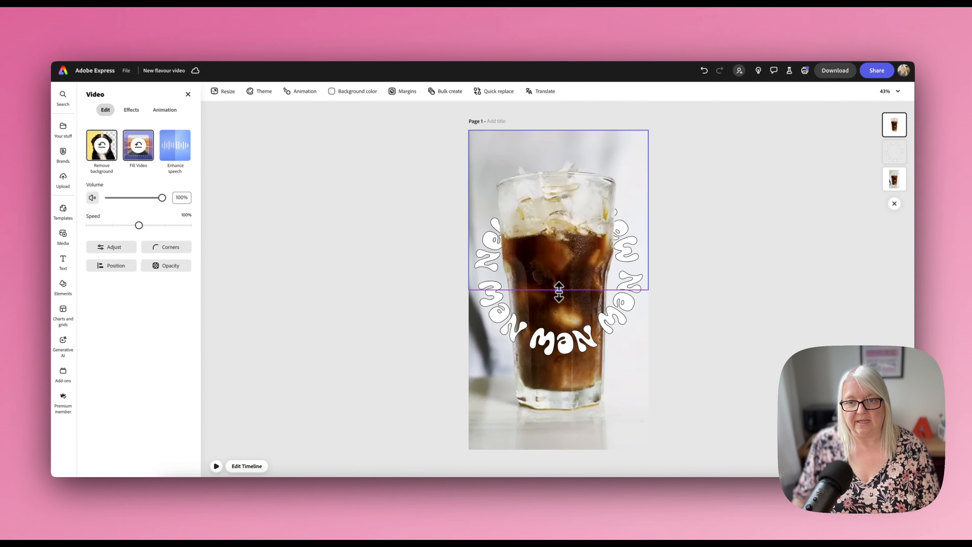
{"action": "left_click_drag", "start_coordinate": [559, 292], "coordinate": [559, 278]}
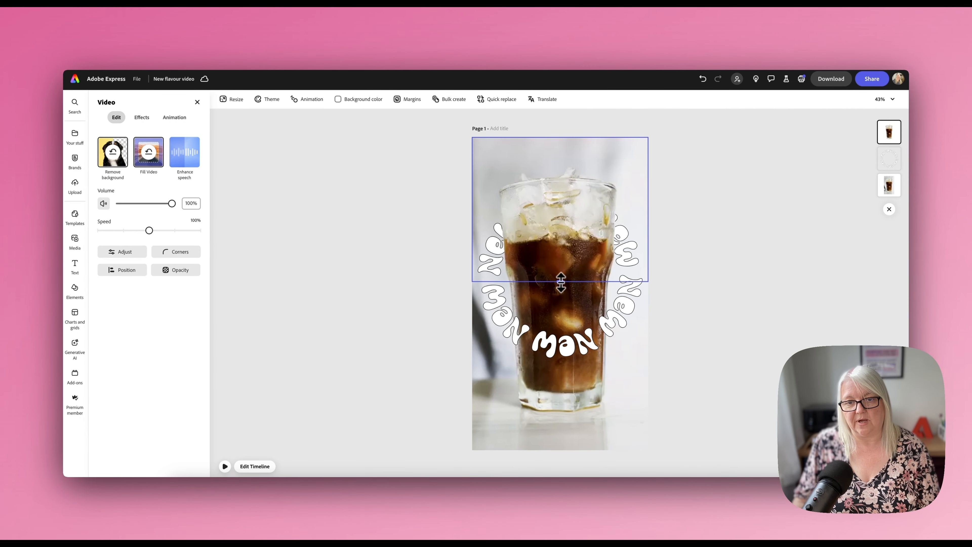
{"action": "left_click_drag", "start_coordinate": [561, 282], "coordinate": [560, 281]}
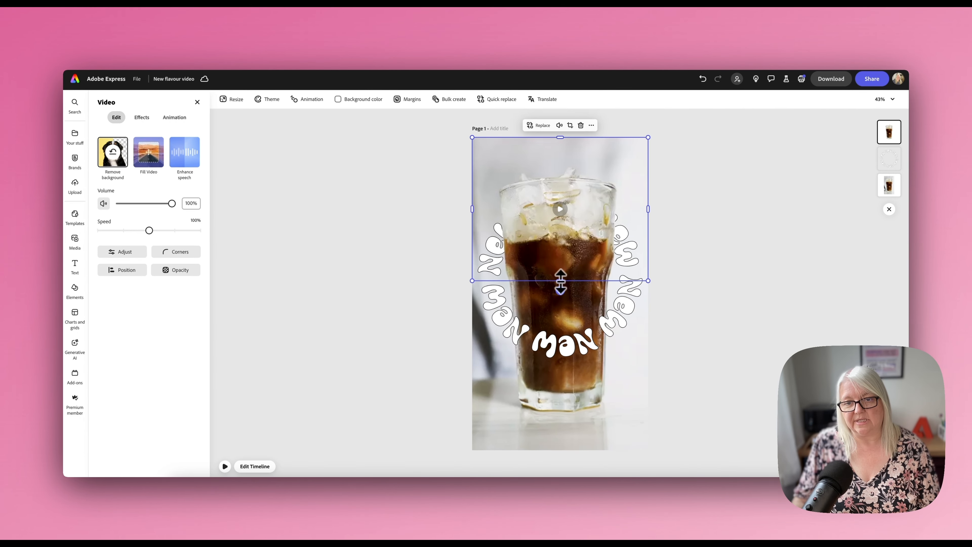
{"action": "left_click", "coordinate": [674, 329]}
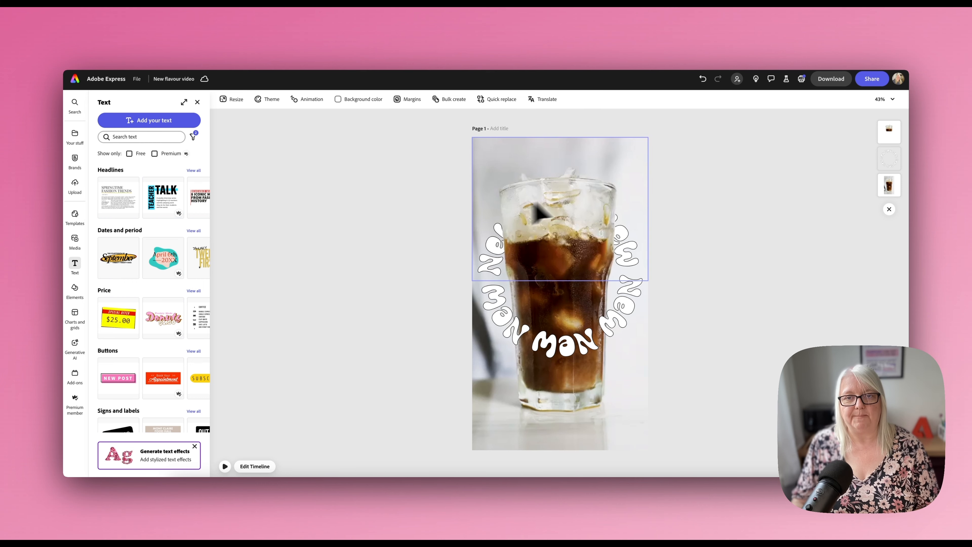
- Extend the cutout glass video's lower edge back to the full page height
{"action": "left_click", "coordinate": [564, 211]}
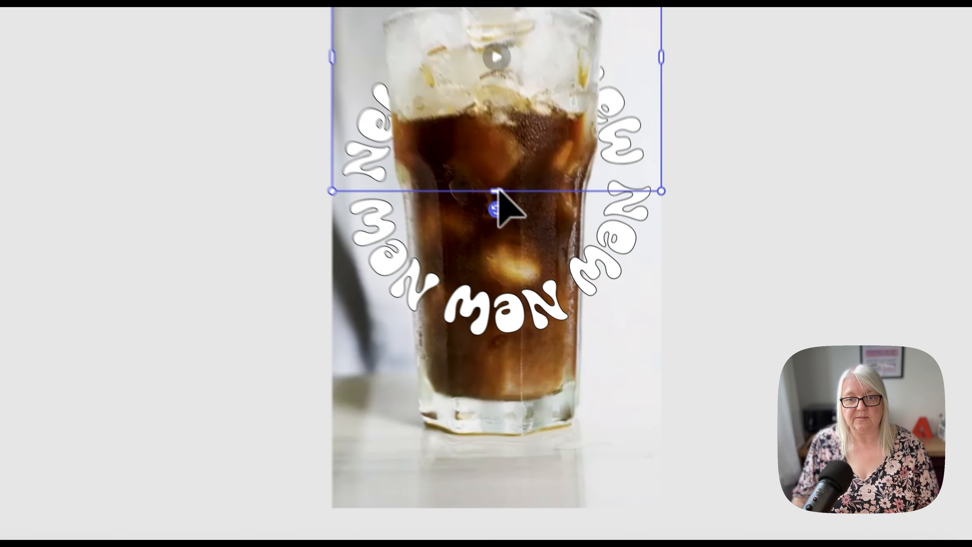
{"action": "left_click_drag", "start_coordinate": [561, 282], "coordinate": [571, 396]}
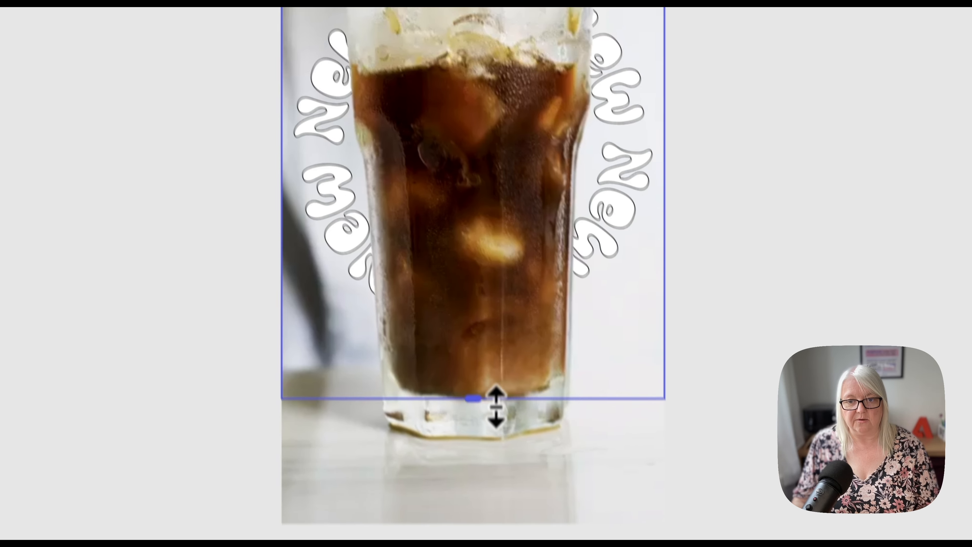
{"action": "left_click_drag", "start_coordinate": [496, 406], "coordinate": [500, 527]}
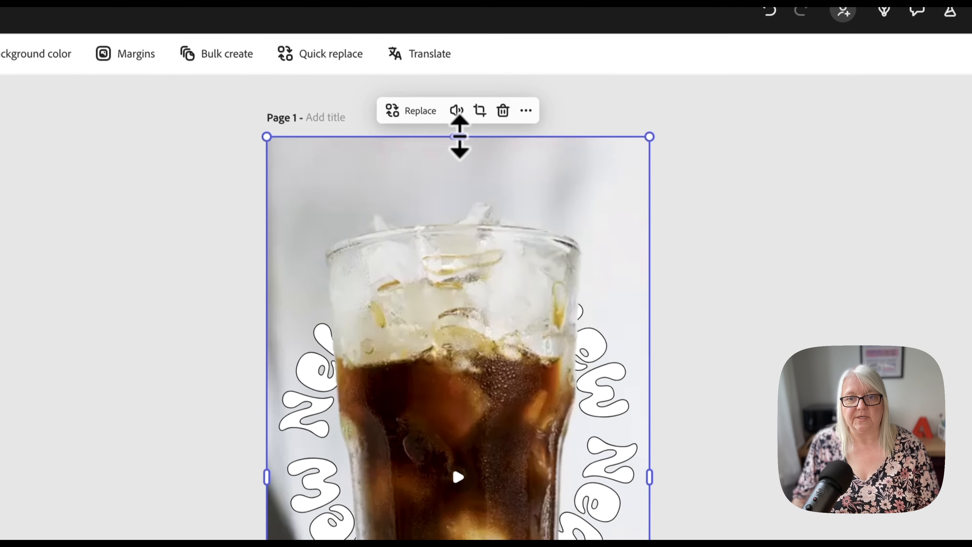
- Crop the cutout glass video from its upper edge to about mid-glass so the upper NEW text passes in front
{"action": "left_click_drag", "start_coordinate": [445, 63], "coordinate": [473, 397]}
{"action": "left_click_drag", "start_coordinate": [321, 293], "coordinate": [319, 284]}
{"action": "left_click", "coordinate": [602, 264]}
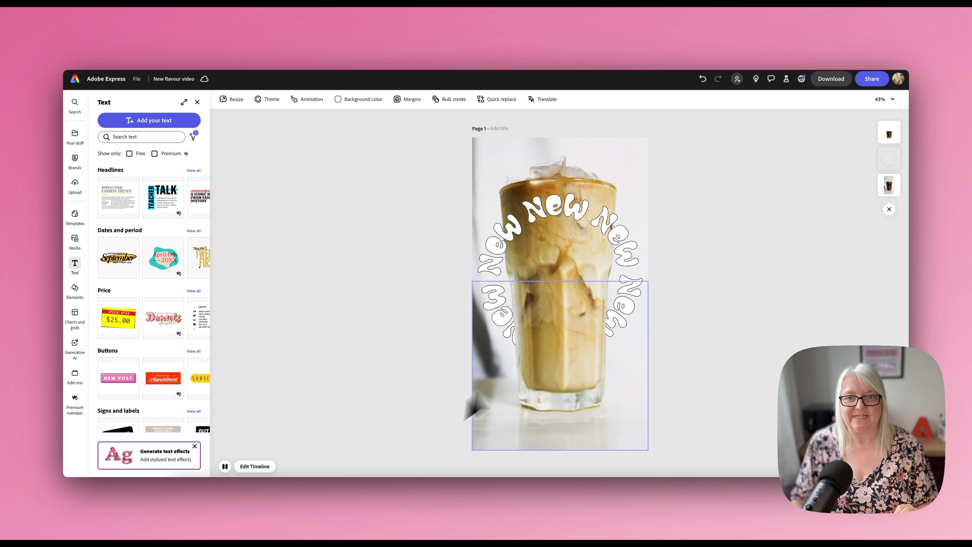
- Apply the looping Spin animation to the circular NEW text
{"action": "left_click", "coordinate": [576, 212]}
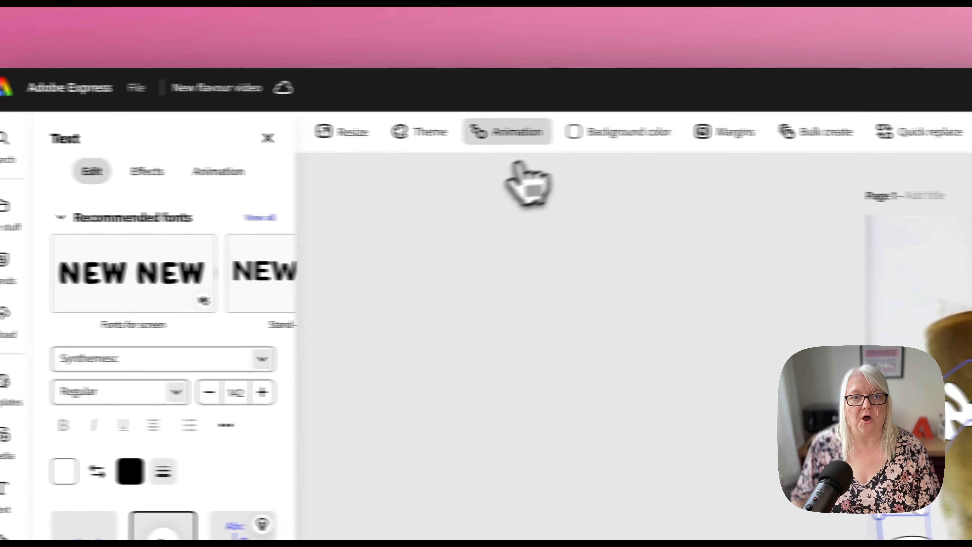
{"action": "left_click", "coordinate": [507, 135]}
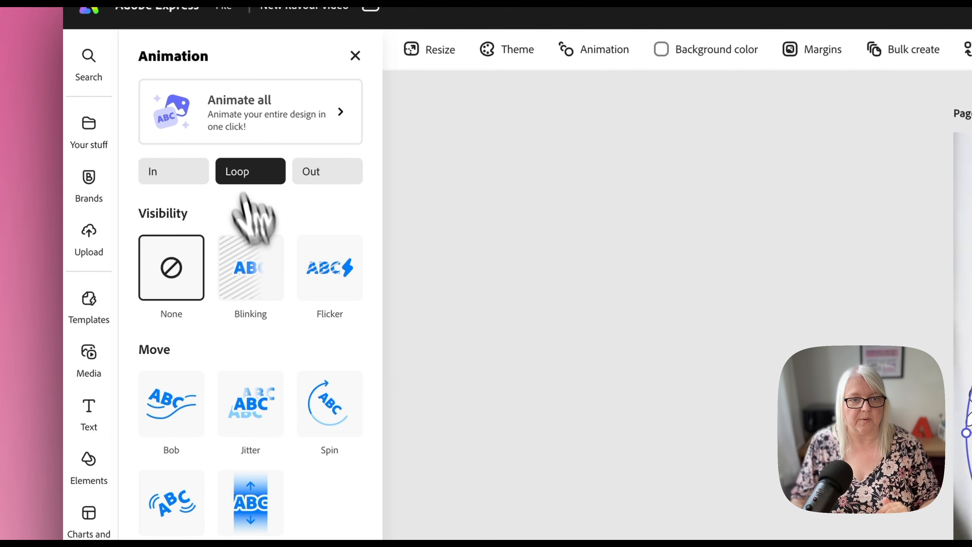
{"action": "left_click", "coordinate": [339, 402]}
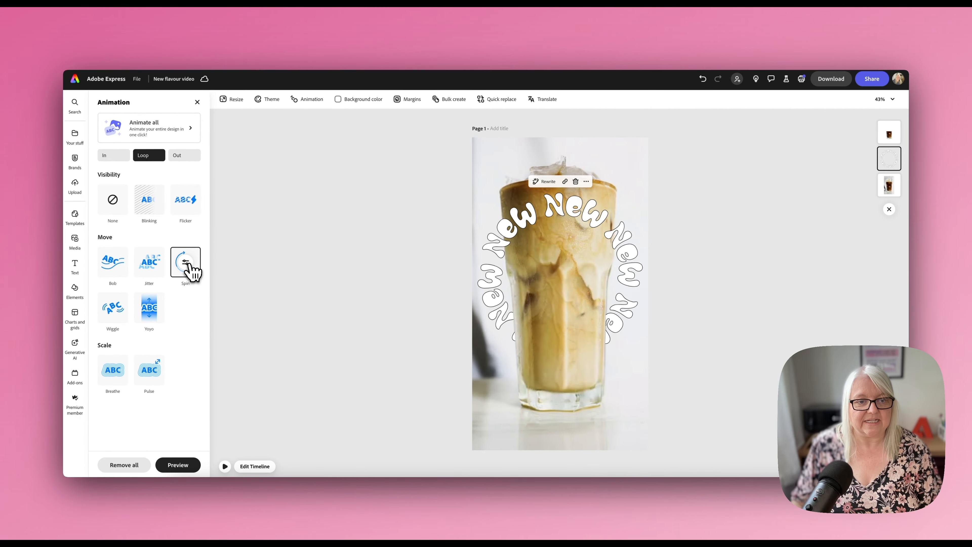
- Examine the Spin animation's personality, intensity and direction options without changing them
{"action": "left_click", "coordinate": [187, 263]}
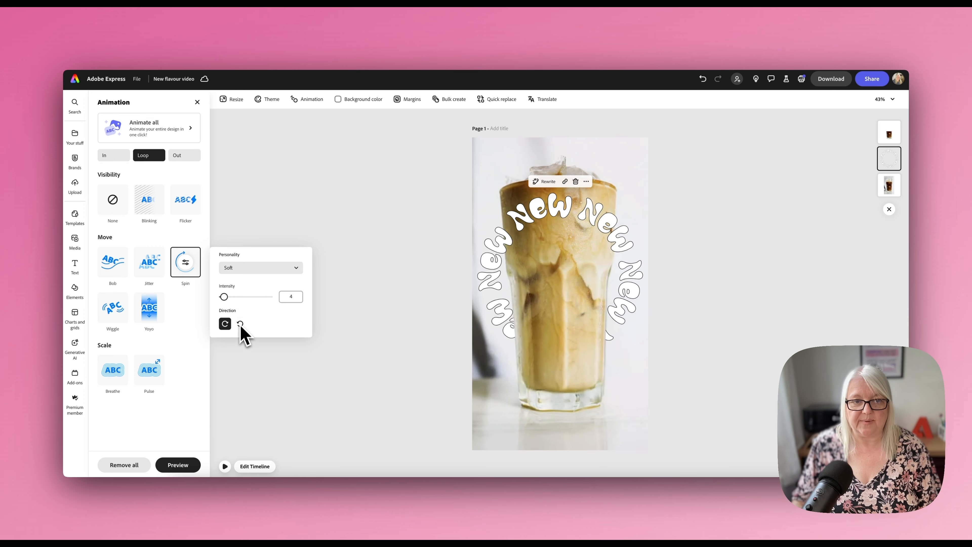
{"action": "left_click", "coordinate": [249, 270]}
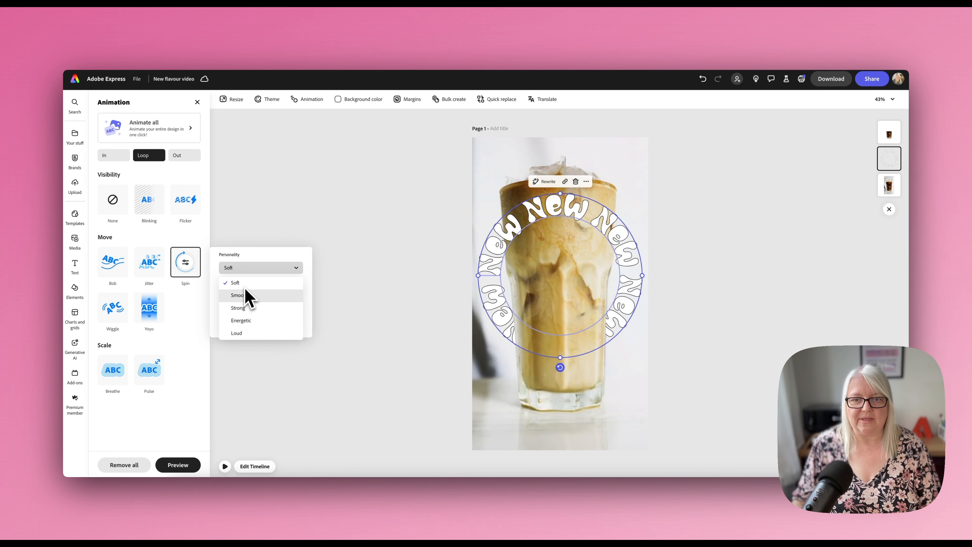
{"action": "left_click", "coordinate": [251, 260]}
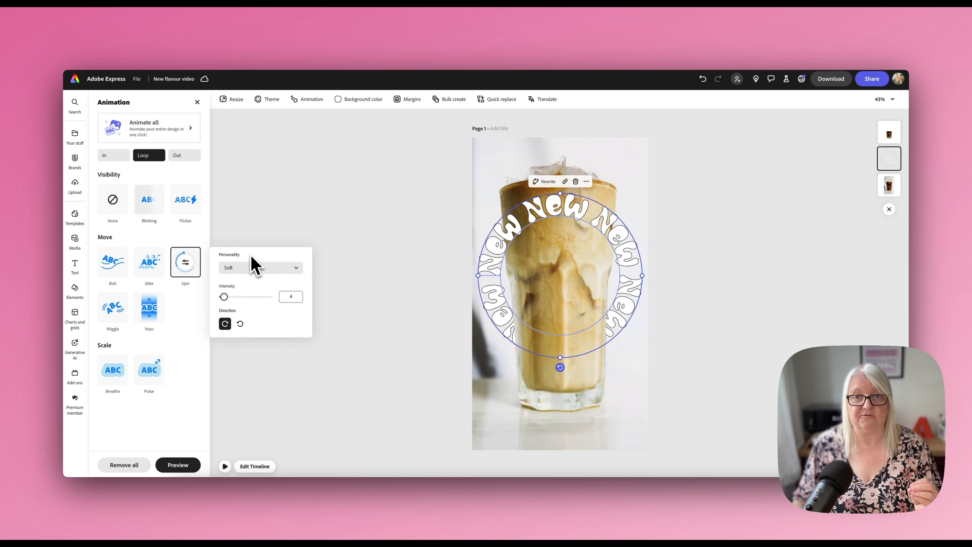
{"action": "left_click", "coordinate": [254, 375]}
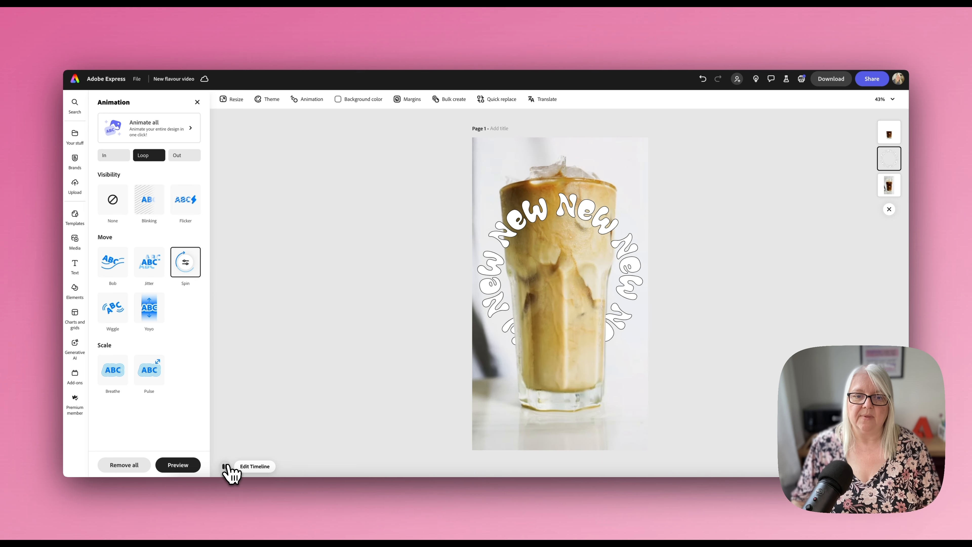
- Play back the video with the spinning text and open its download options
{"action": "left_click", "coordinate": [226, 467]}
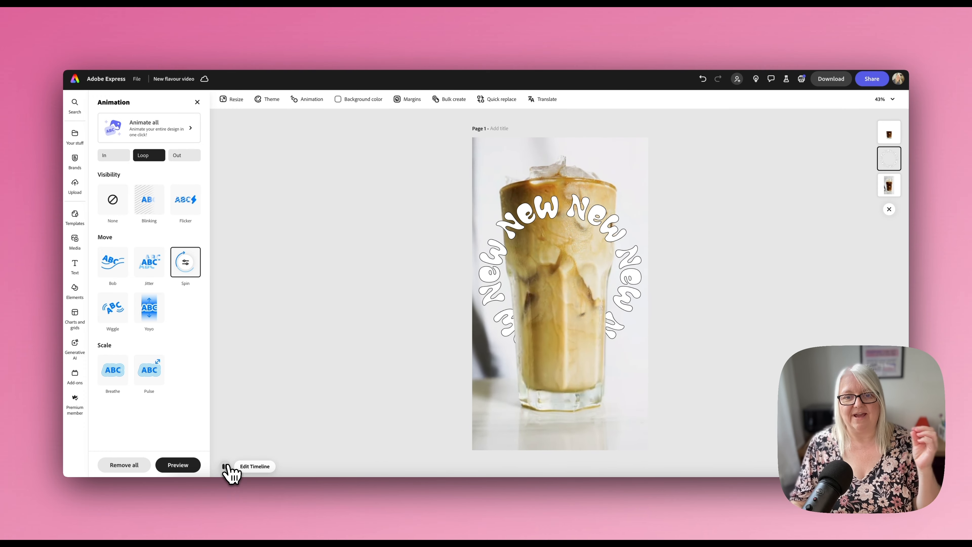
{"action": "left_click", "coordinate": [226, 466]}
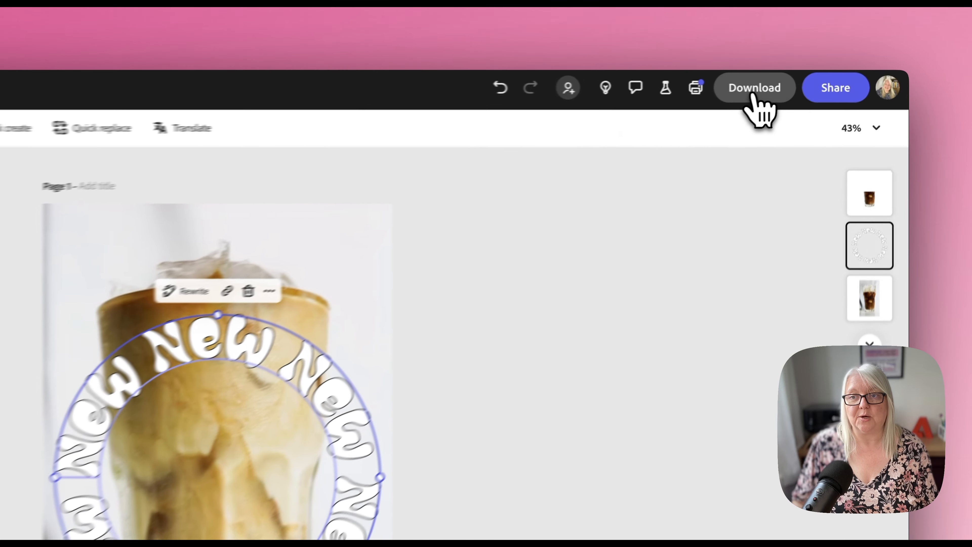
{"action": "left_click", "coordinate": [831, 80]}
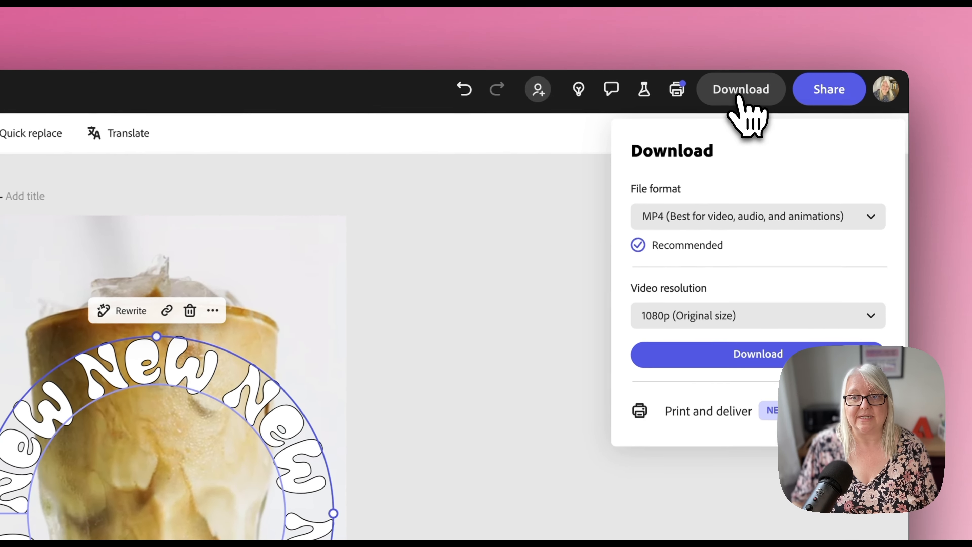